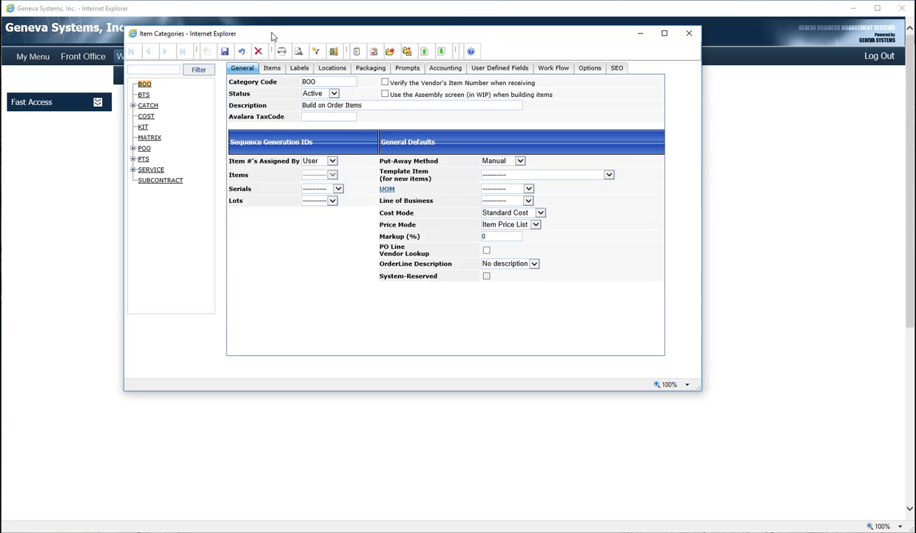
# Expand the PTS category and its AUTO and FOOD subcategories in the category tree
pyautogui.moveTo(271, 34); pyautogui.dragTo(308, 91)
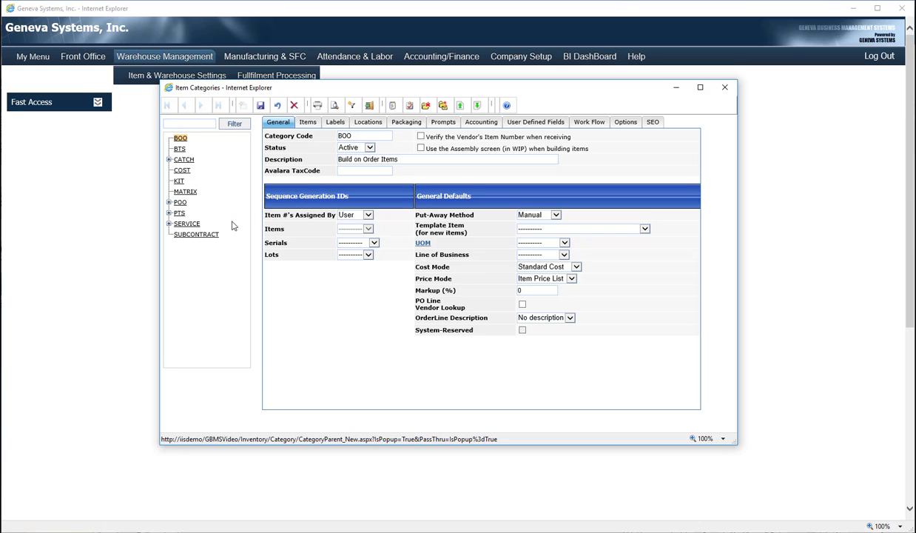
pyautogui.click(169, 213)
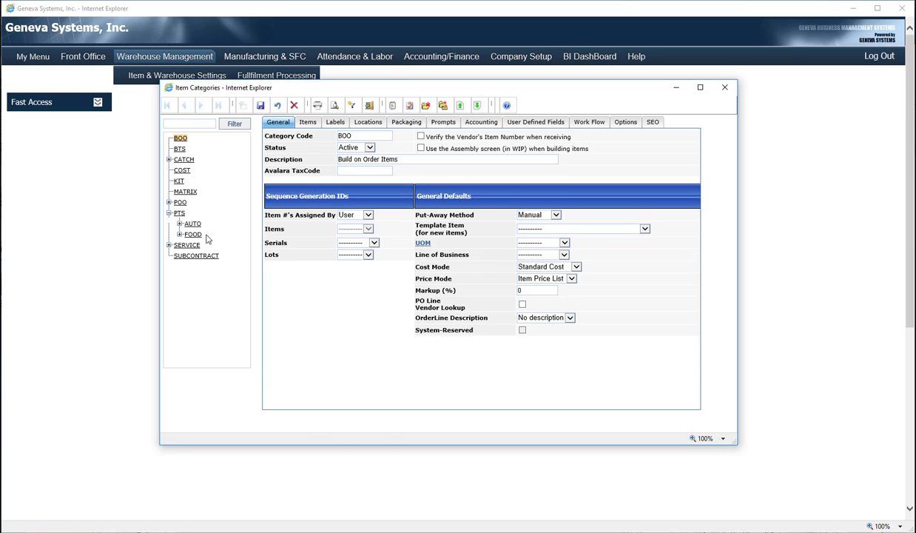
pyautogui.click(179, 223)
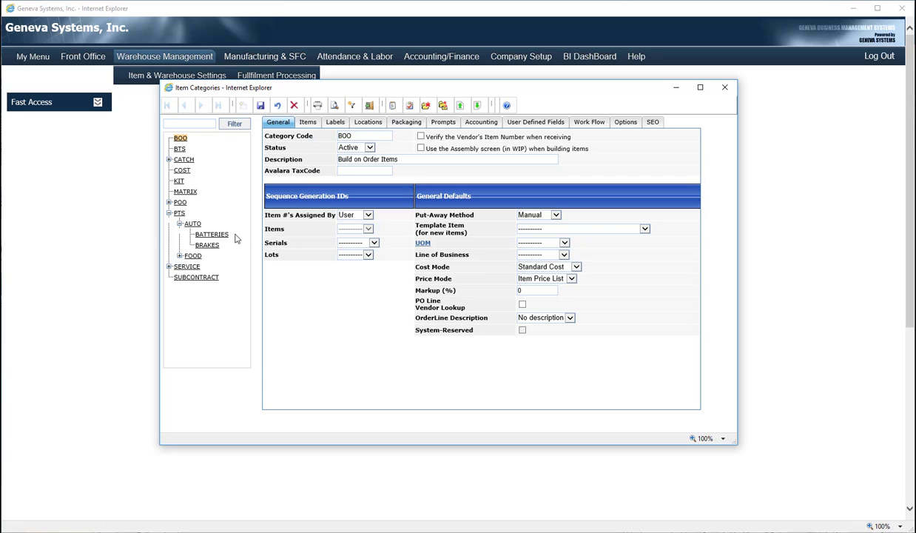
pyautogui.click(180, 256)
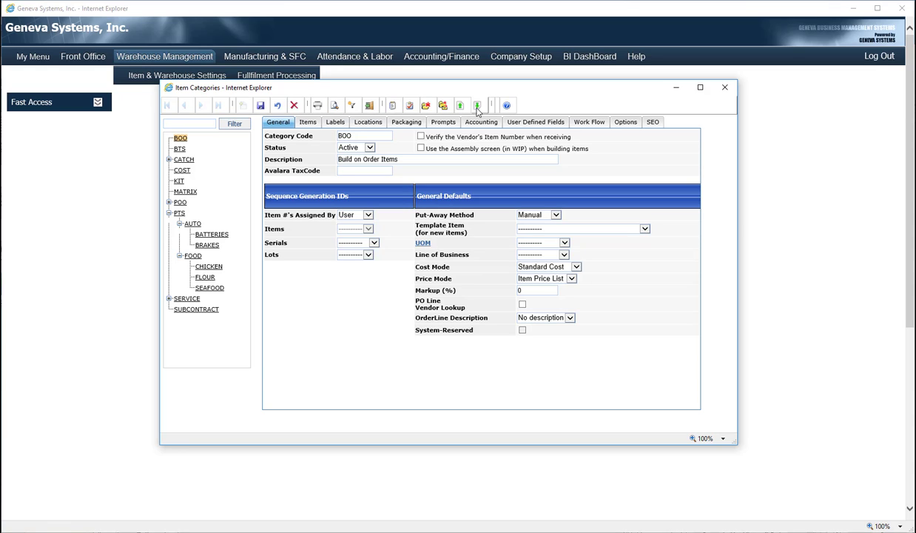
# Set the BOO category's default UOM to Each and its markup to 10%
pyautogui.click(376, 137)
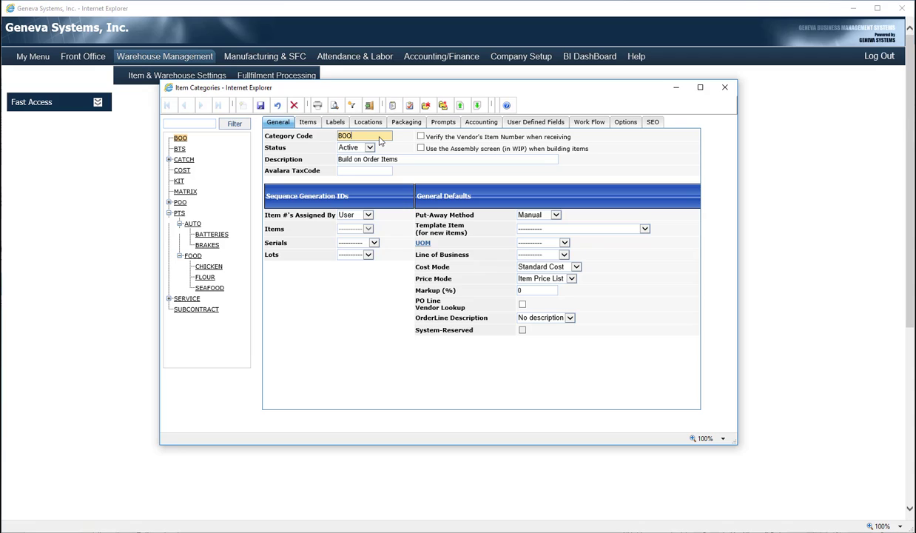
pyautogui.click(401, 159)
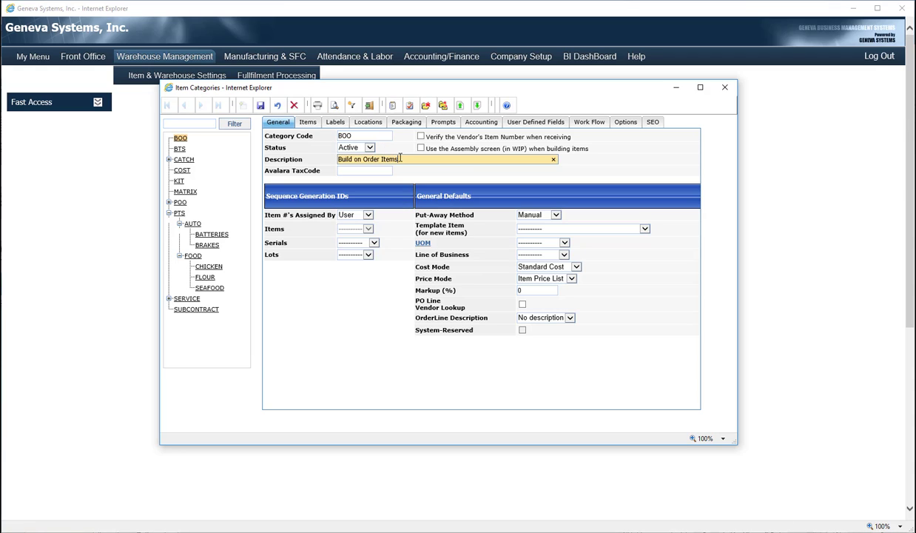
pyautogui.click(412, 171)
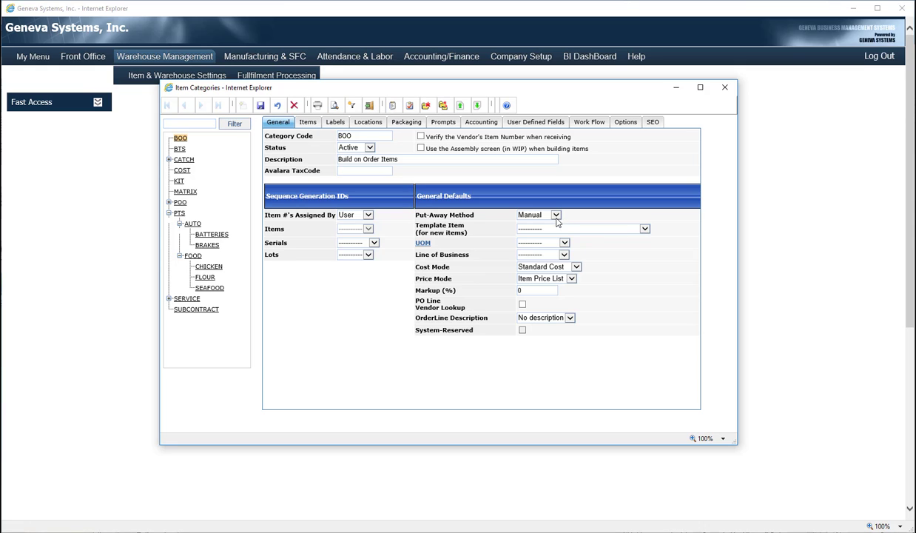
pyautogui.click(564, 243)
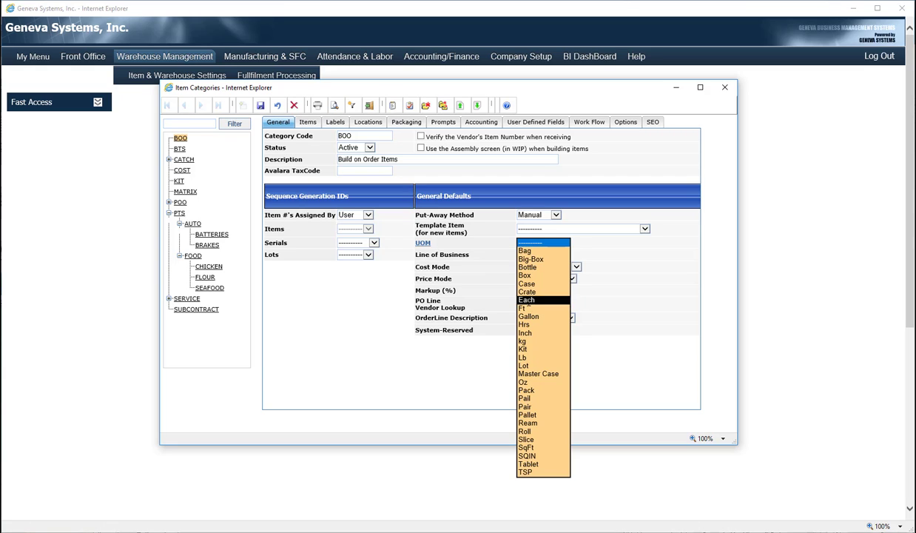
pyautogui.click(526, 300)
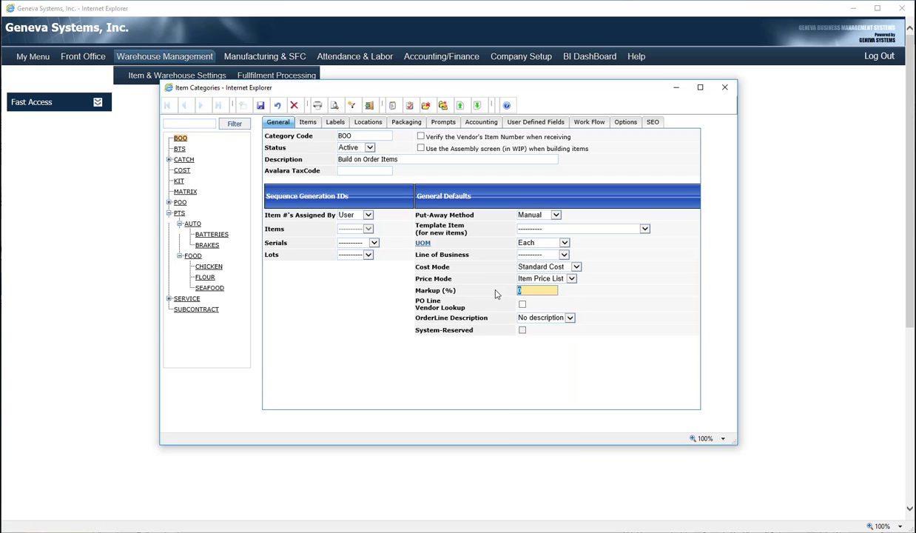
pyautogui.write('10')
pyautogui.click(456, 380)
# Create and save a new top-level category with code ELECTRONICS and description Electronics
pyautogui.click(425, 108)
pyautogui.click(372, 136)
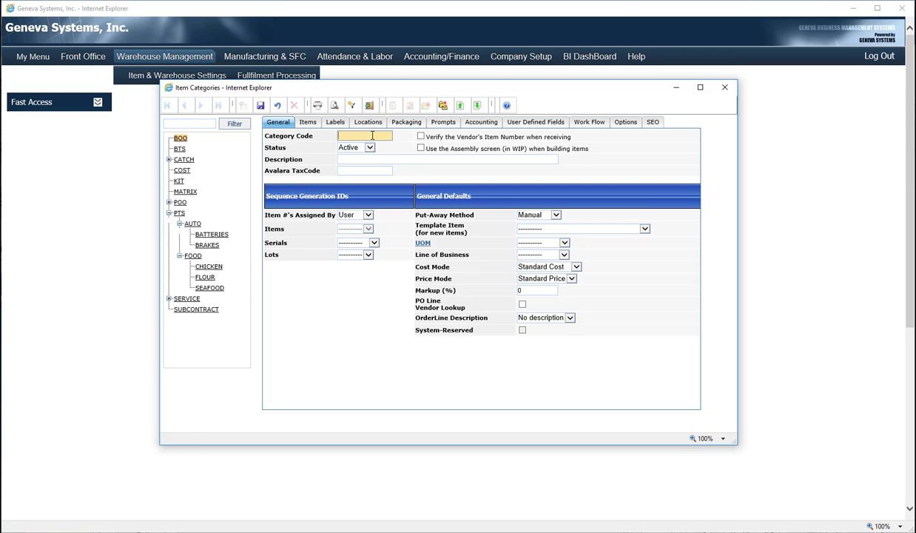
pyautogui.write('ELECTRONICS')
pyautogui.click(344, 158)
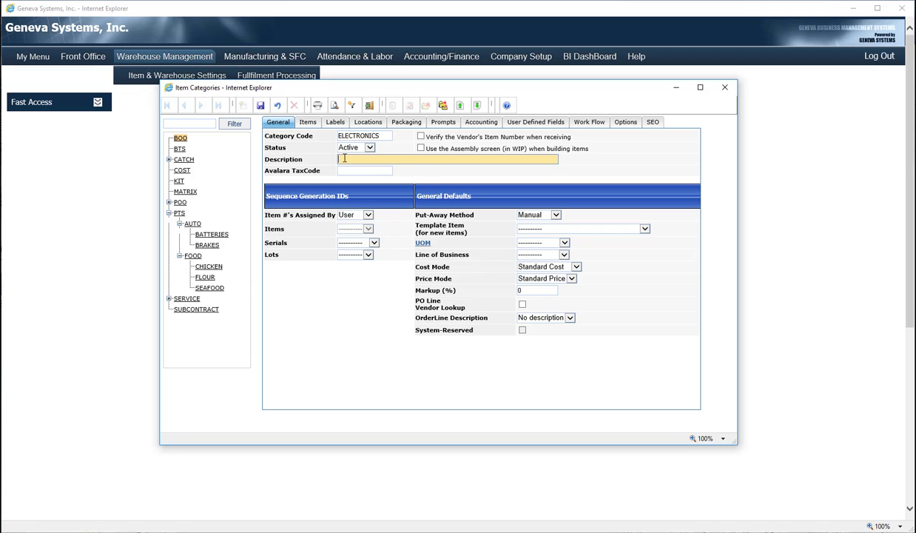
pyautogui.write('Electronics')
pyautogui.click(262, 106)
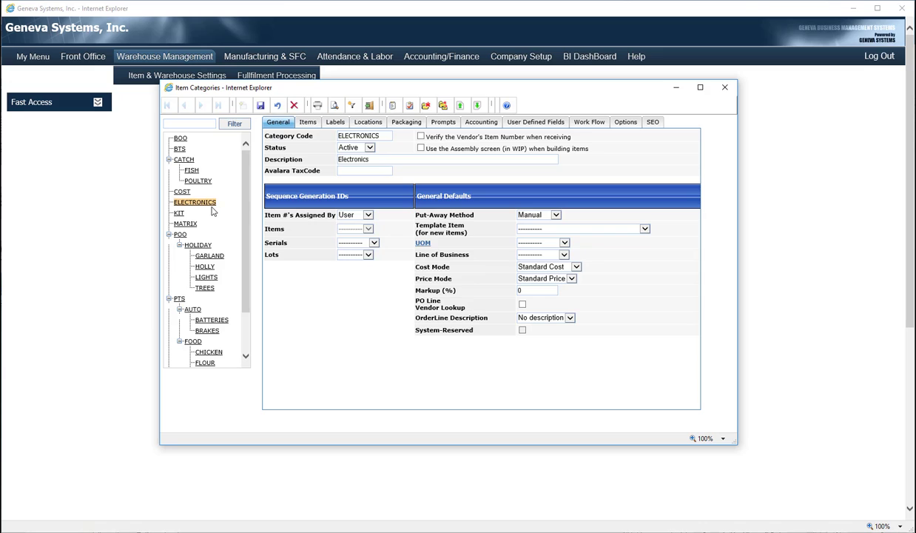
# Add and save a subcategory under ELECTRONICS with code COMPUTERS and description Computers
pyautogui.click(443, 105)
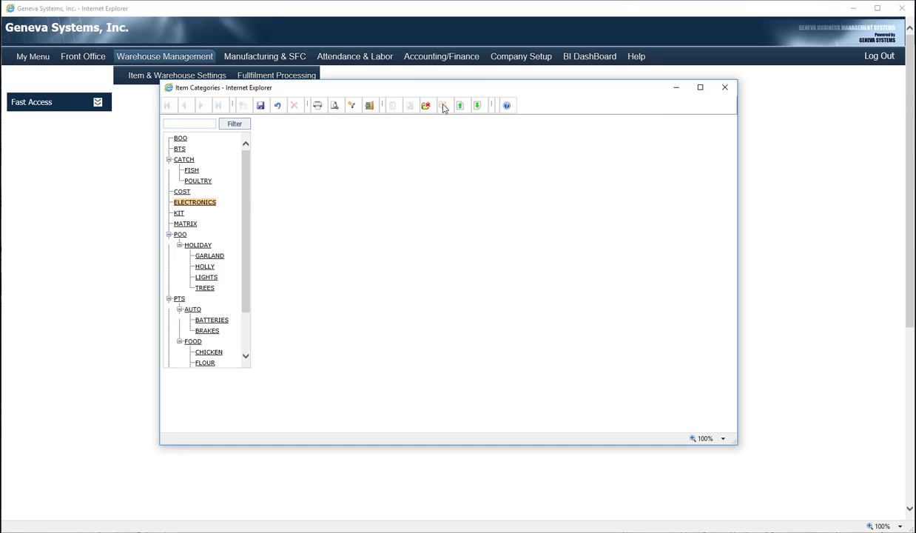
pyautogui.click(367, 136)
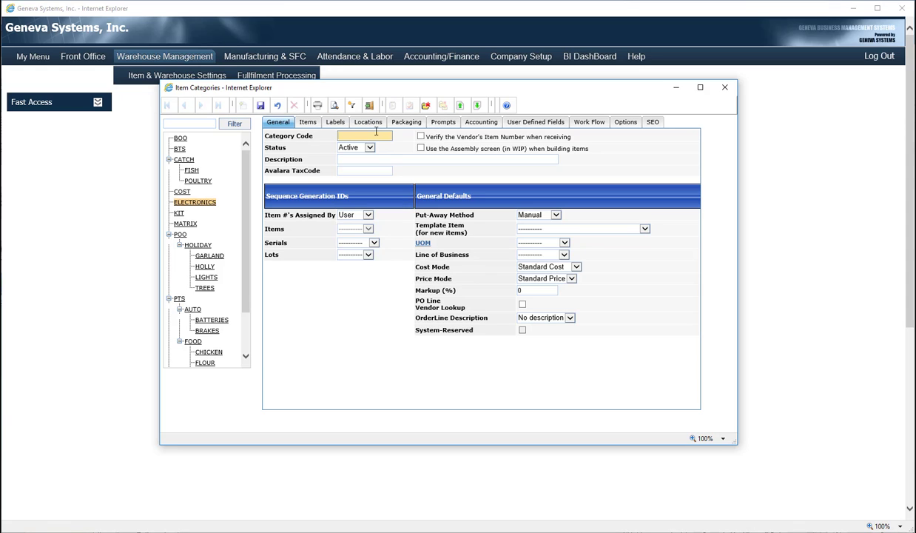
pyautogui.write('COMPUTERS')
pyautogui.click(417, 158)
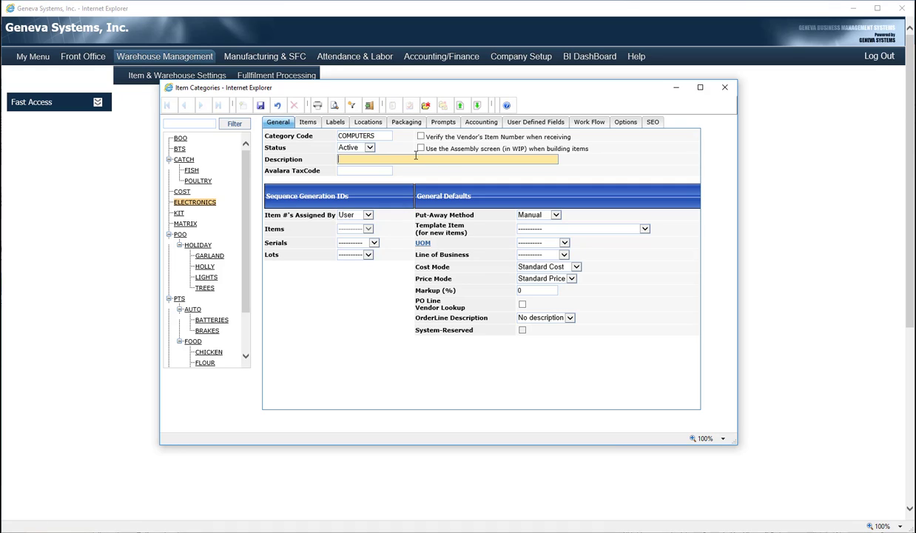
pyautogui.write('Computers')
pyautogui.click(260, 106)
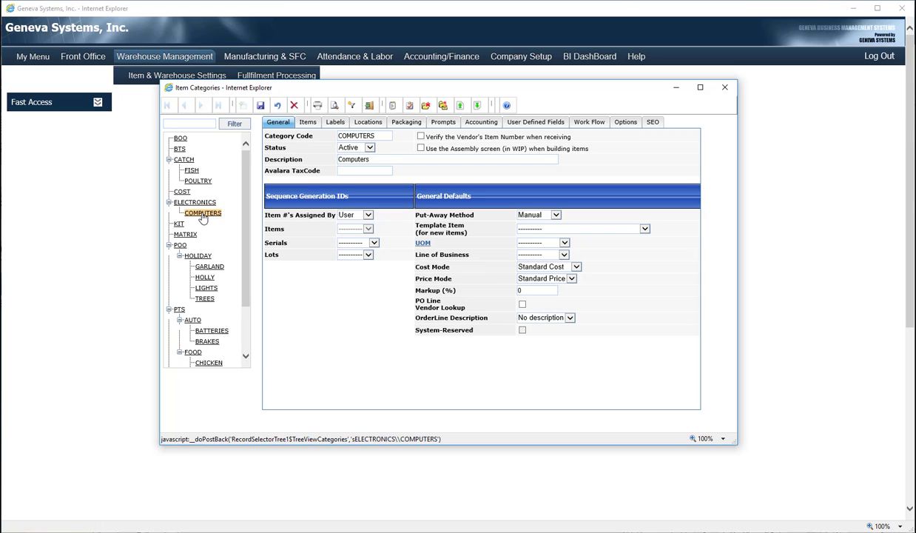
# Add a TABLETS subcategory with description Tablets under COMPUTERS, save it, and promote it one level to sit directly under ELECTRONICS
pyautogui.click(443, 106)
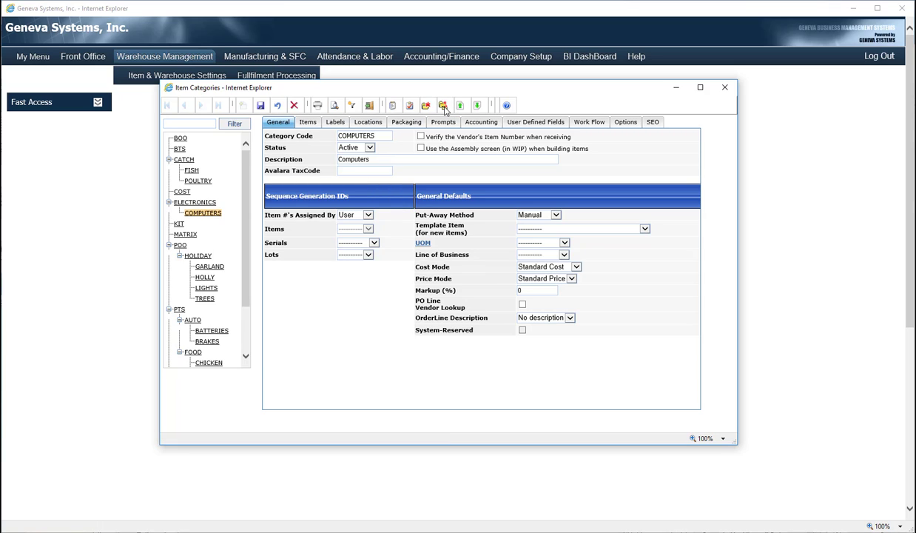
pyautogui.click(384, 136)
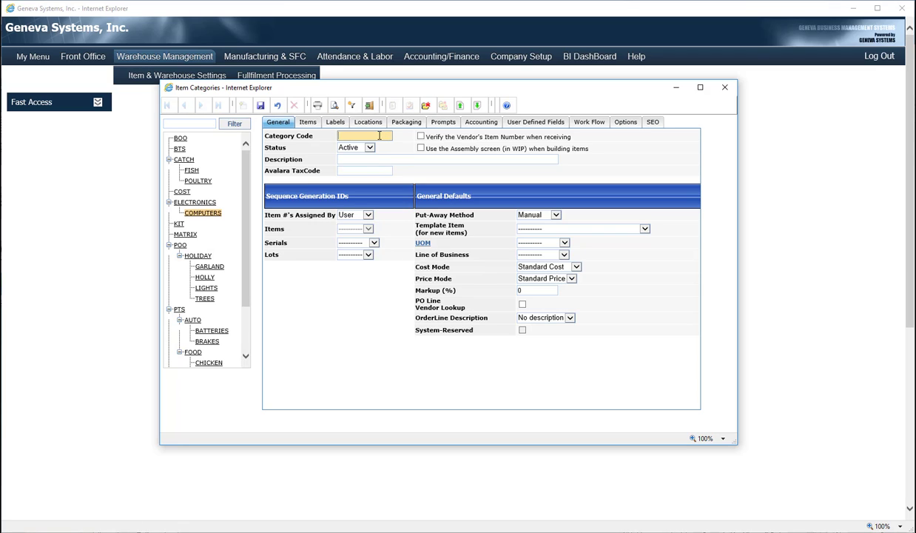
pyautogui.write('TABLETS')
pyautogui.click(378, 158)
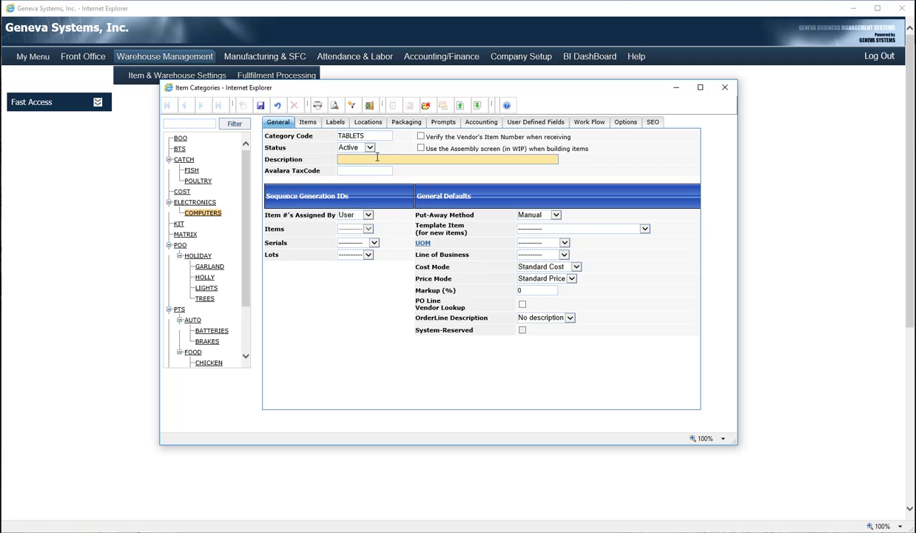
pyautogui.write('Tablets')
pyautogui.click(262, 106)
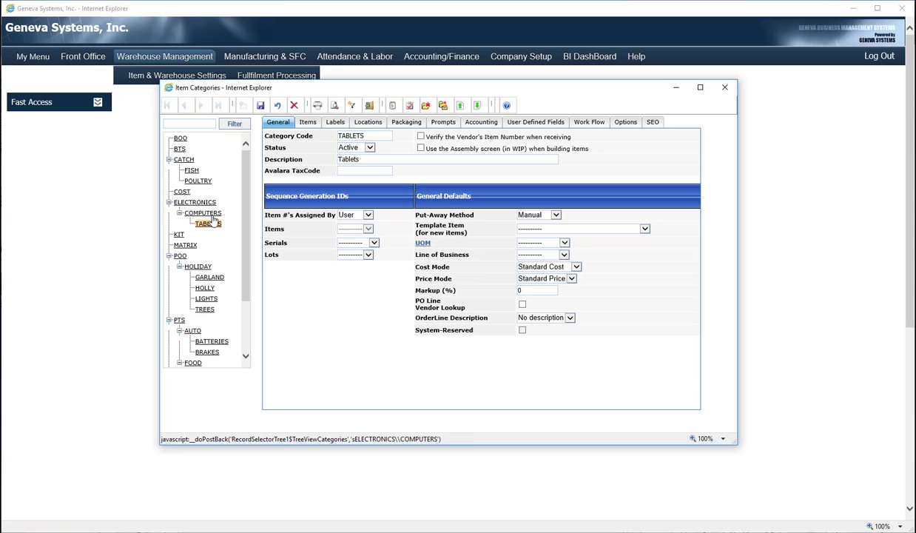
pyautogui.click(460, 106)
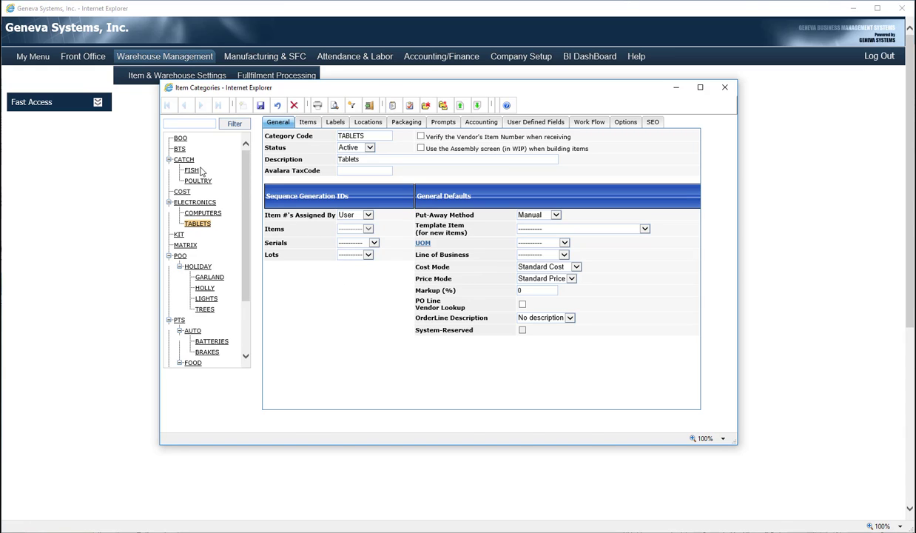
# Collapse the CATCH, ELECTRONICS, POO and SERVICE branches of the category tree
pyautogui.click(169, 161)
pyautogui.click(169, 181)
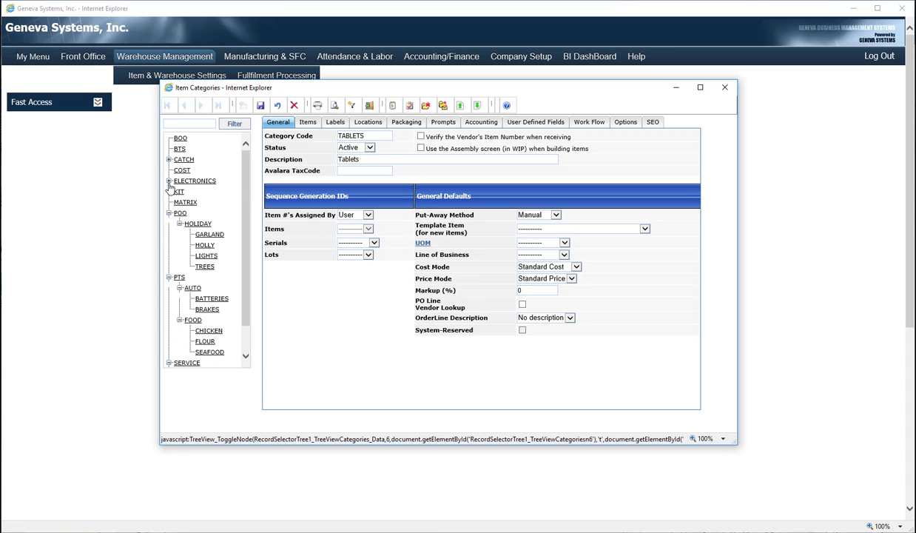
pyautogui.click(169, 214)
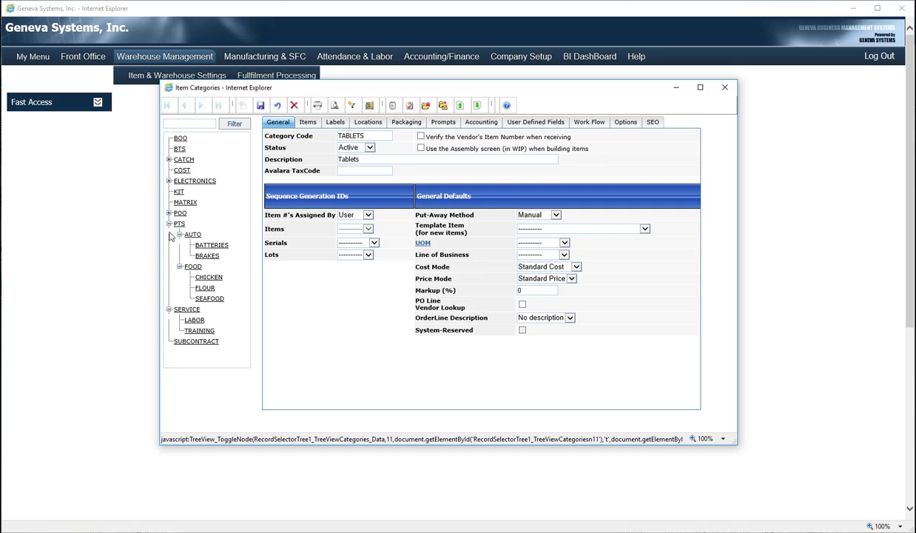
pyautogui.click(169, 309)
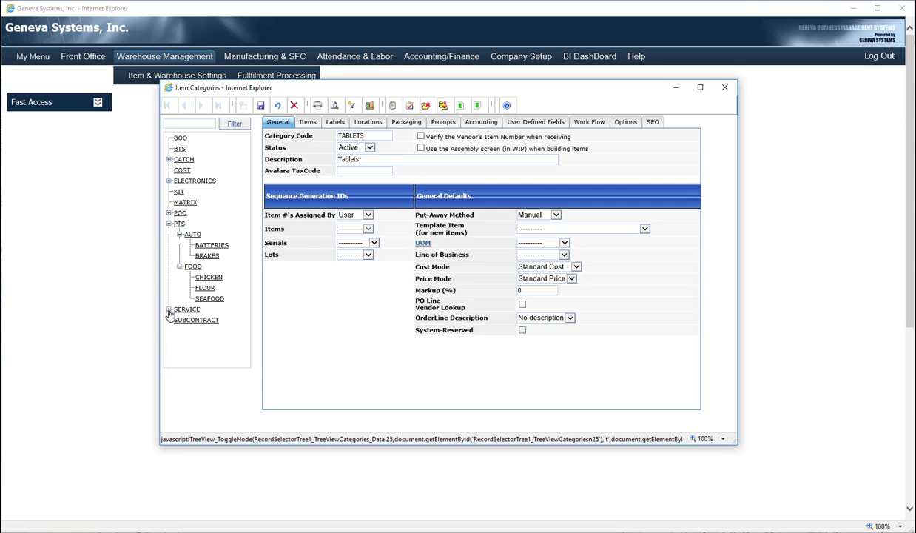
# View the items assigned to the PTS category, its FOOD subcategory and the FLOUR subcategory
pyautogui.click(300, 123)
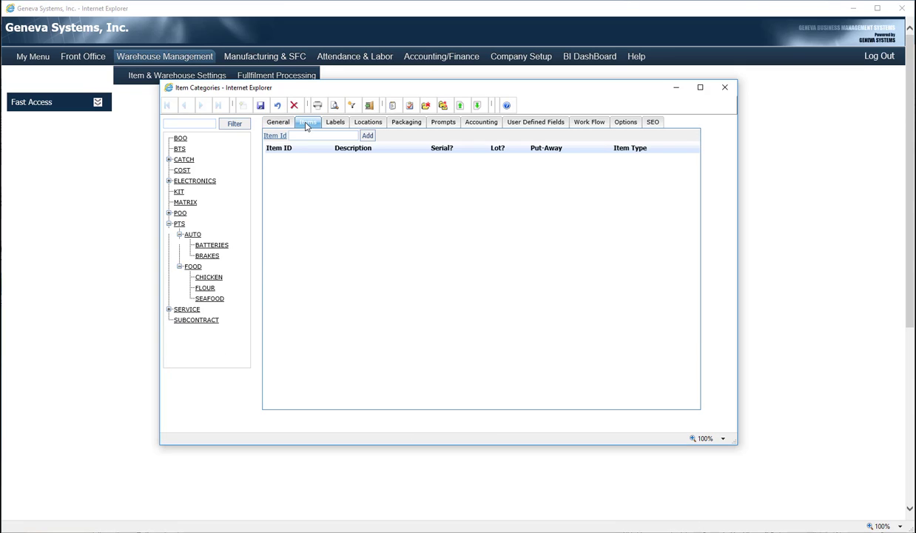
pyautogui.click(179, 224)
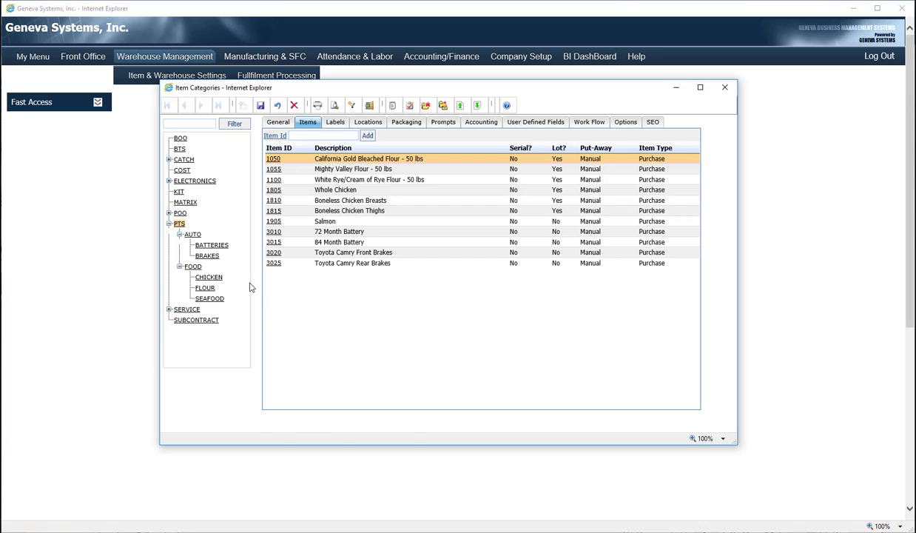
pyautogui.click(191, 267)
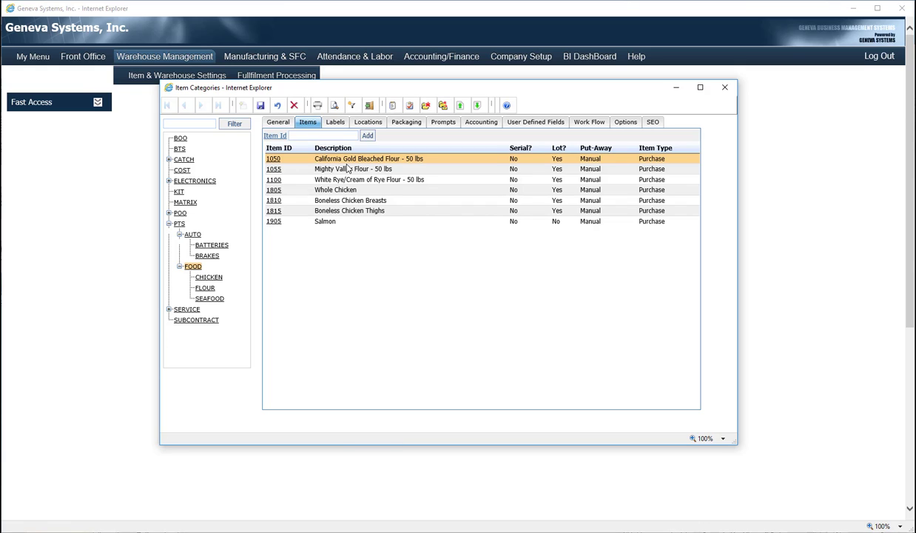
pyautogui.click(208, 290)
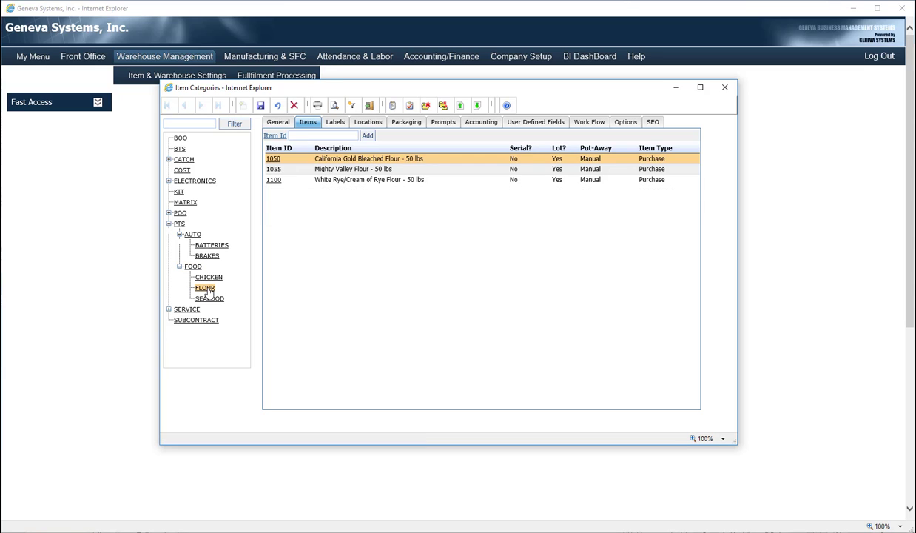